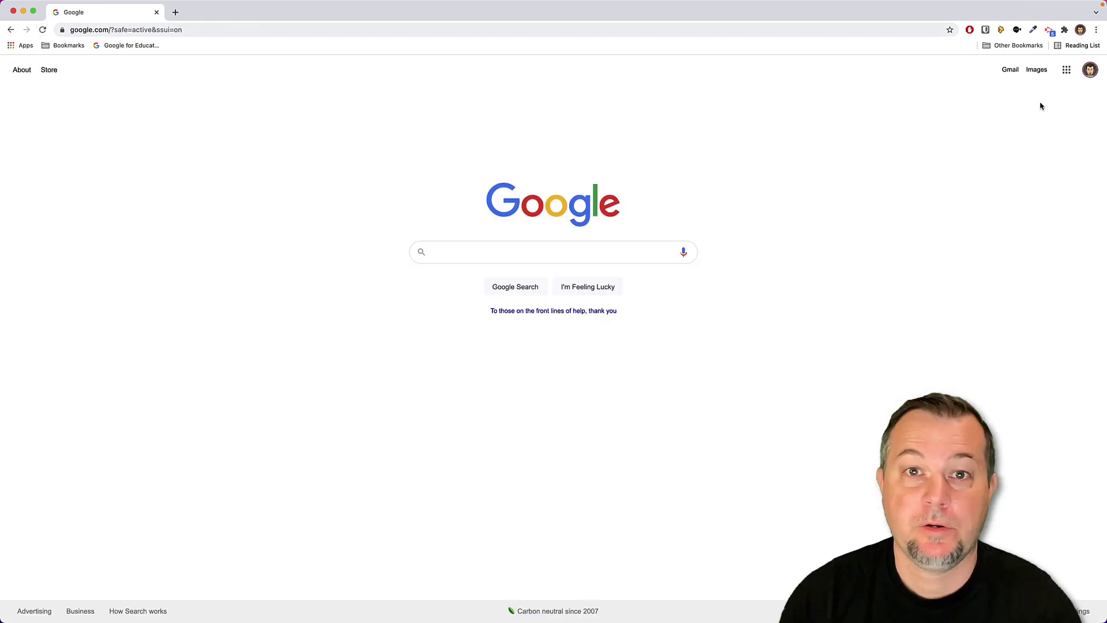
# From My Recordings, open the 'Lesson 1 - Create an Image Mask in Google Drawings' video details.
pyautogui.click(1050, 30)
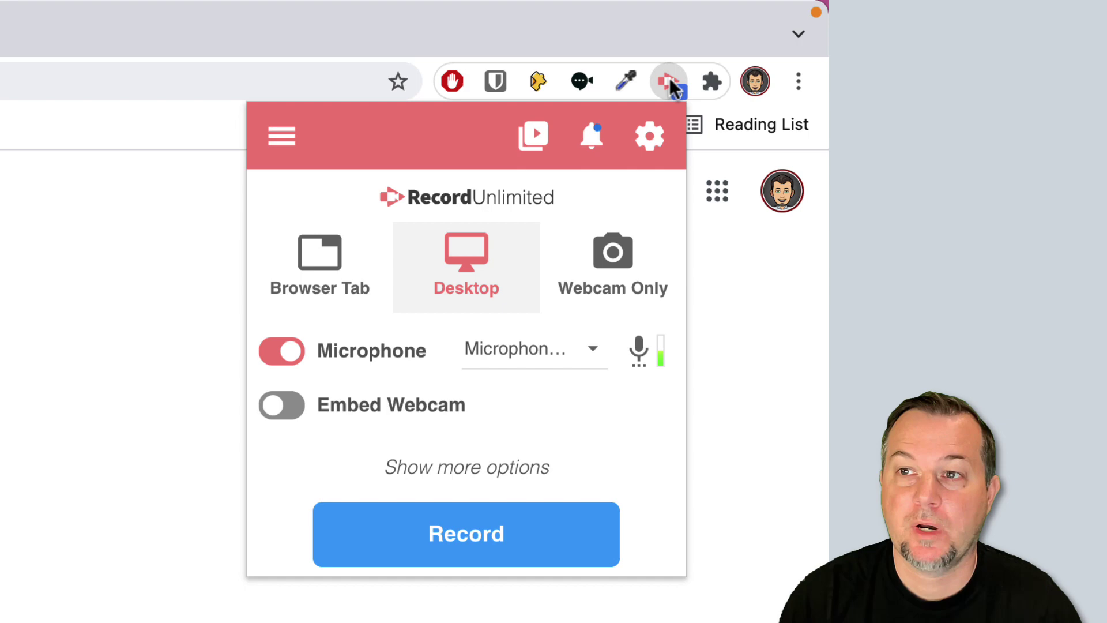
pyautogui.click(282, 136)
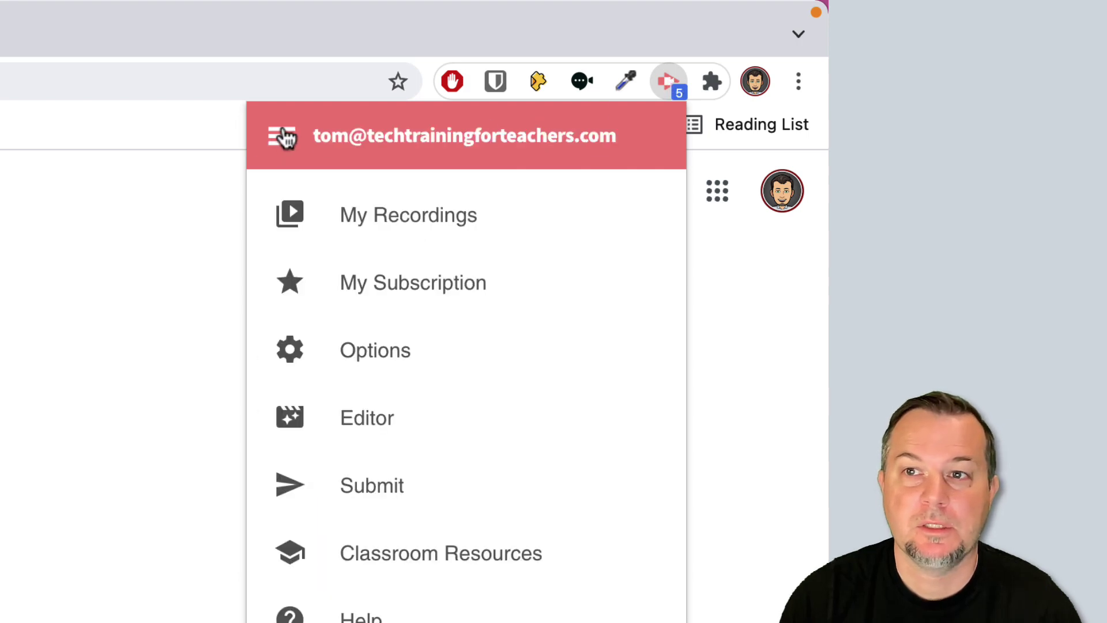
pyautogui.click(510, 214)
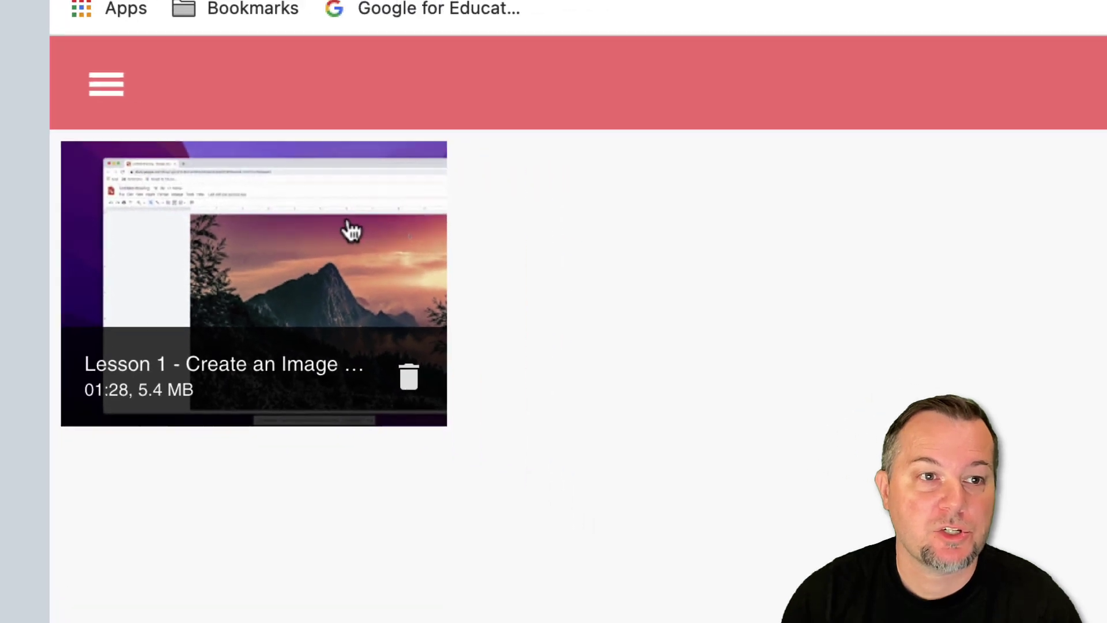
pyautogui.click(496, 296)
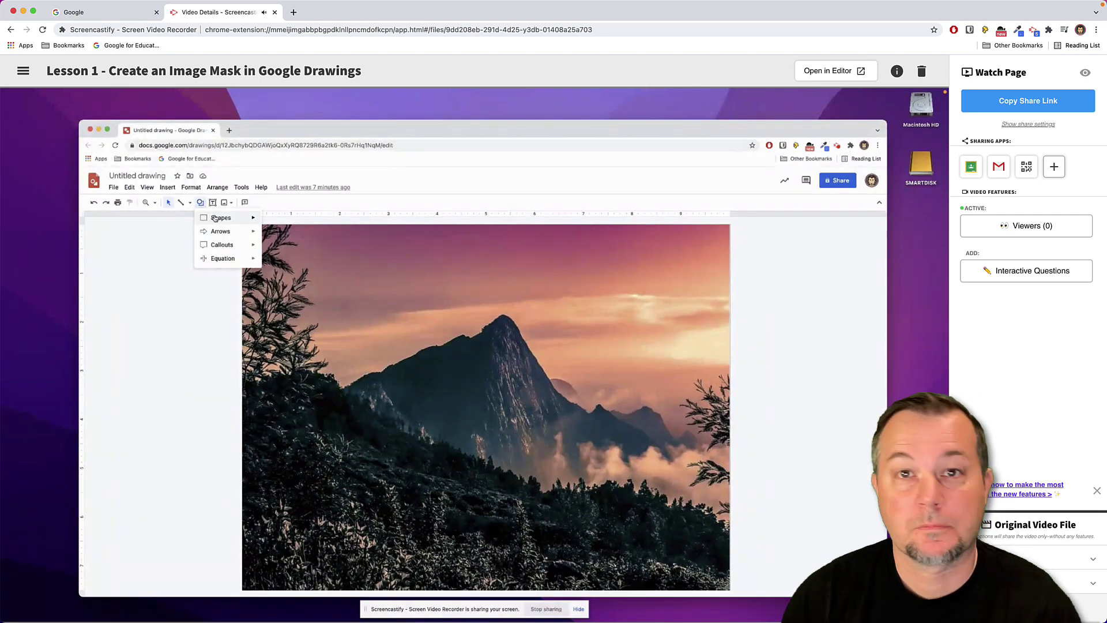
pyautogui.moveTo(476, 609)
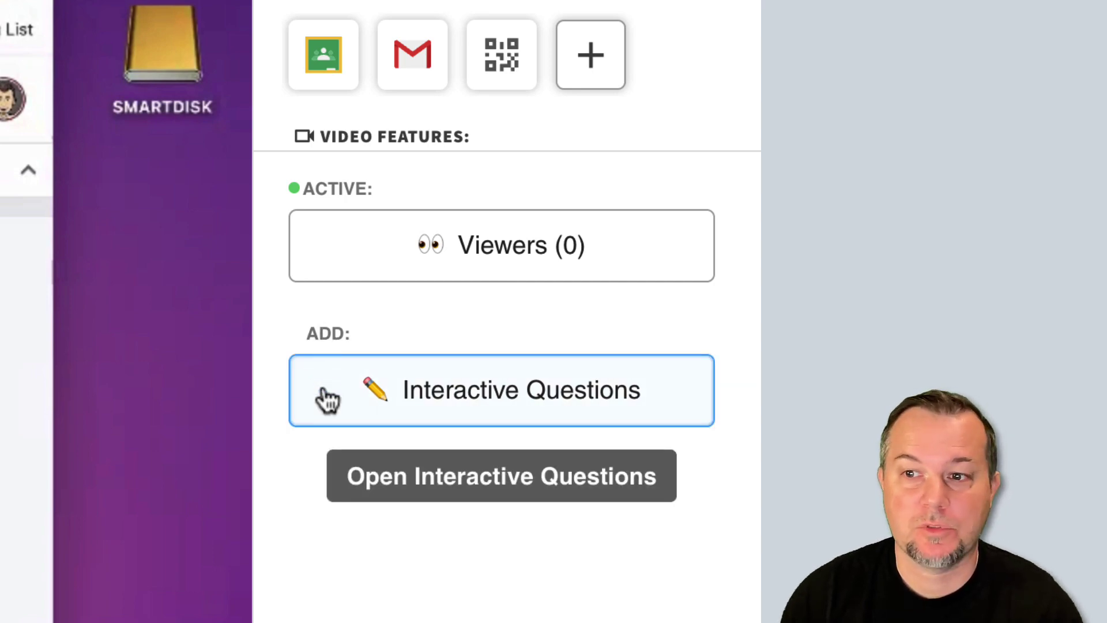
# Launch Interactive Questions for the Lesson 1 video and stop playback at 0:18 of 1:28.
pyautogui.click(323, 397)
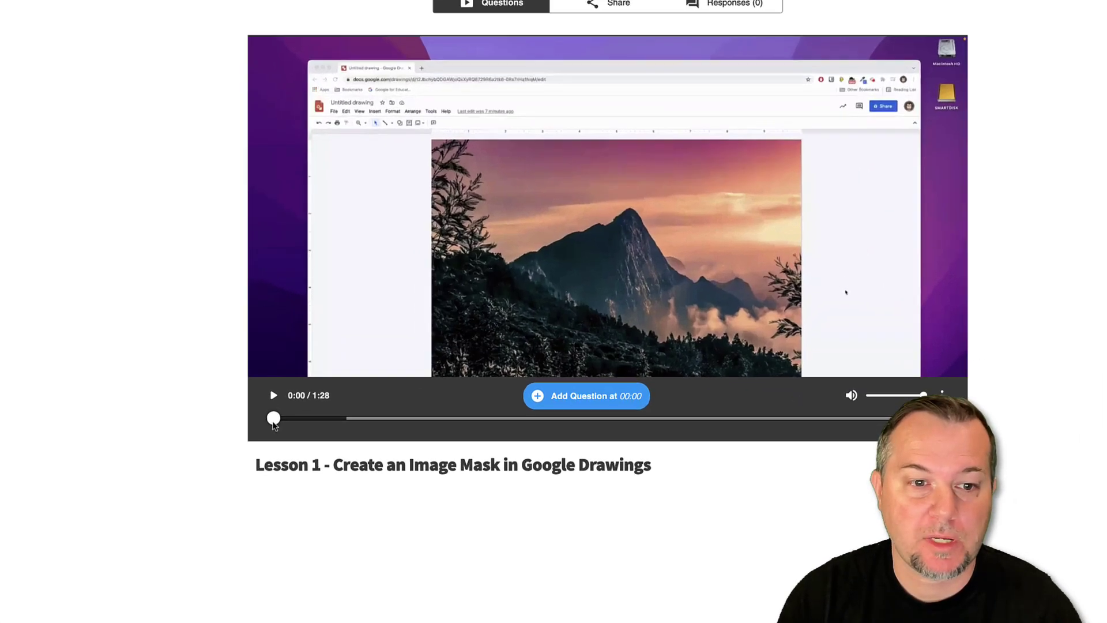
pyautogui.click(284, 426)
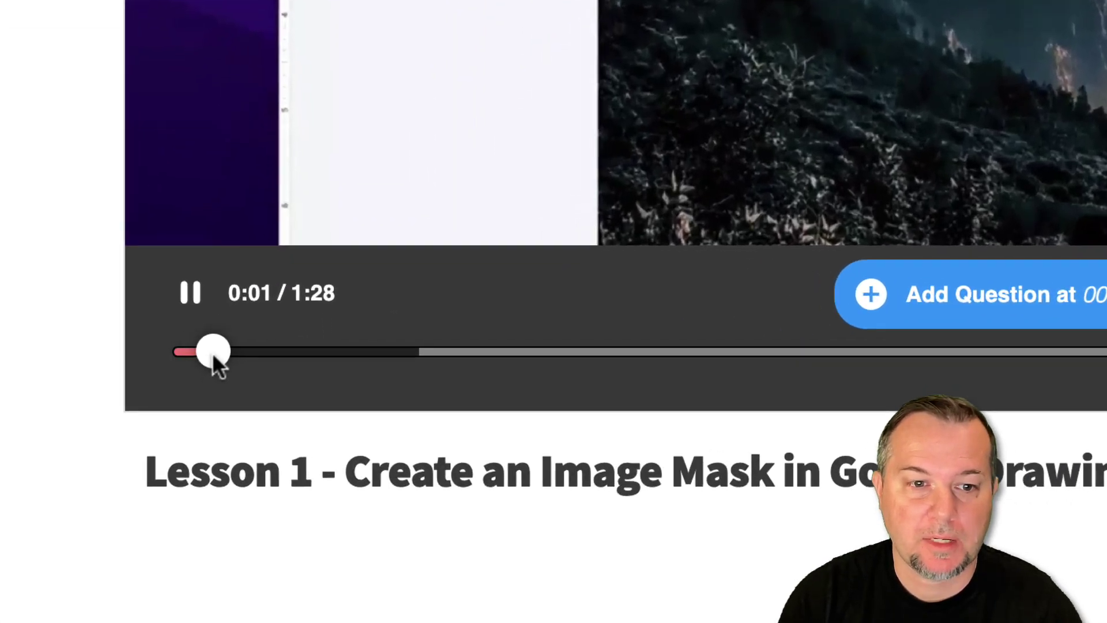
pyautogui.moveTo(376, 355); pyautogui.dragTo(460, 354)
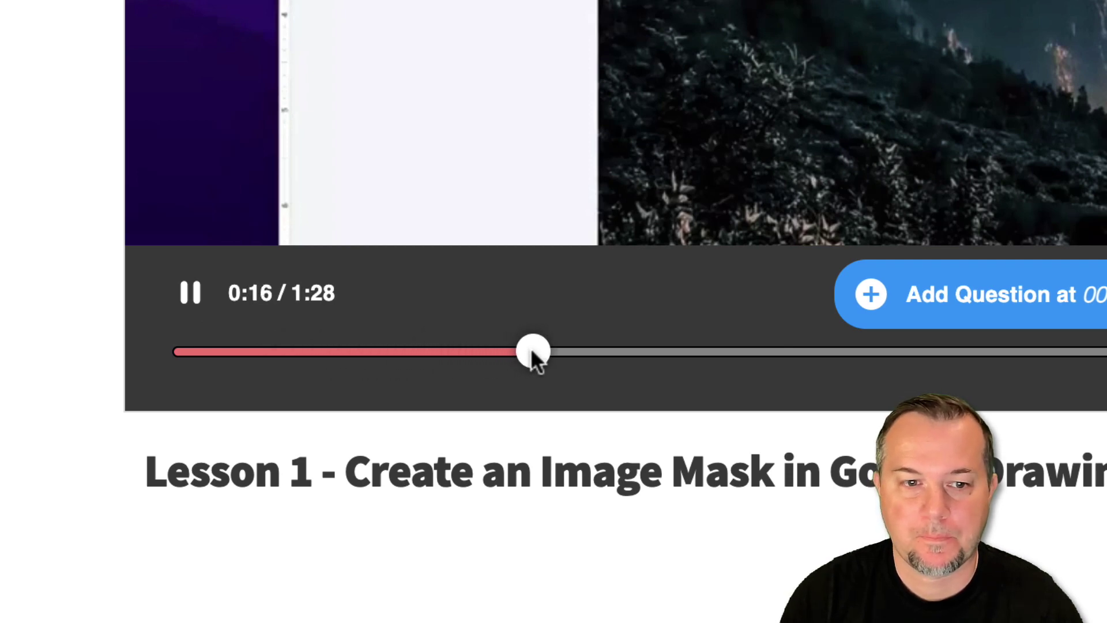
pyautogui.moveTo(543, 348); pyautogui.dragTo(556, 346)
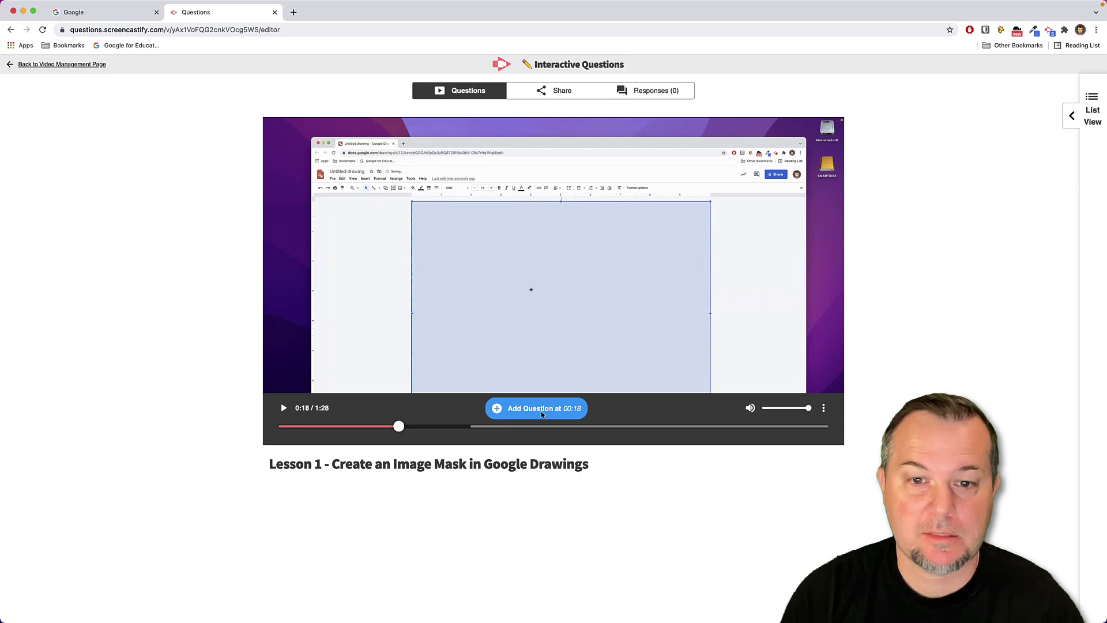
# Add a 00:18 question: 'The image mask should cover the entire canvas area (True or False)'.
pyautogui.click(542, 410)
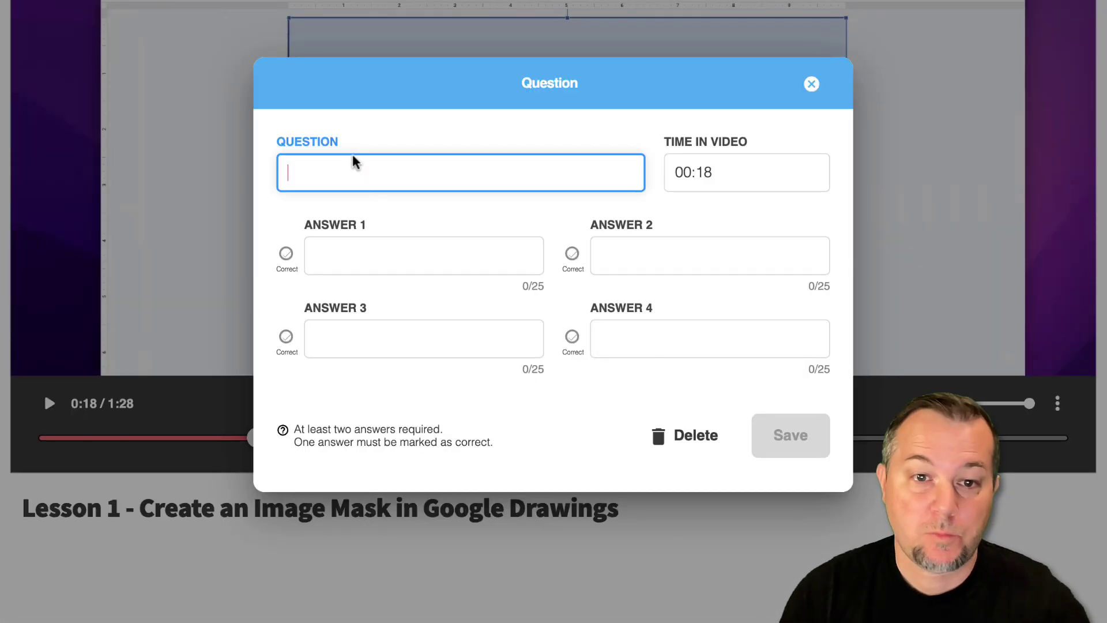
pyautogui.write('The image mask should cover the entire canvas area (True of False')
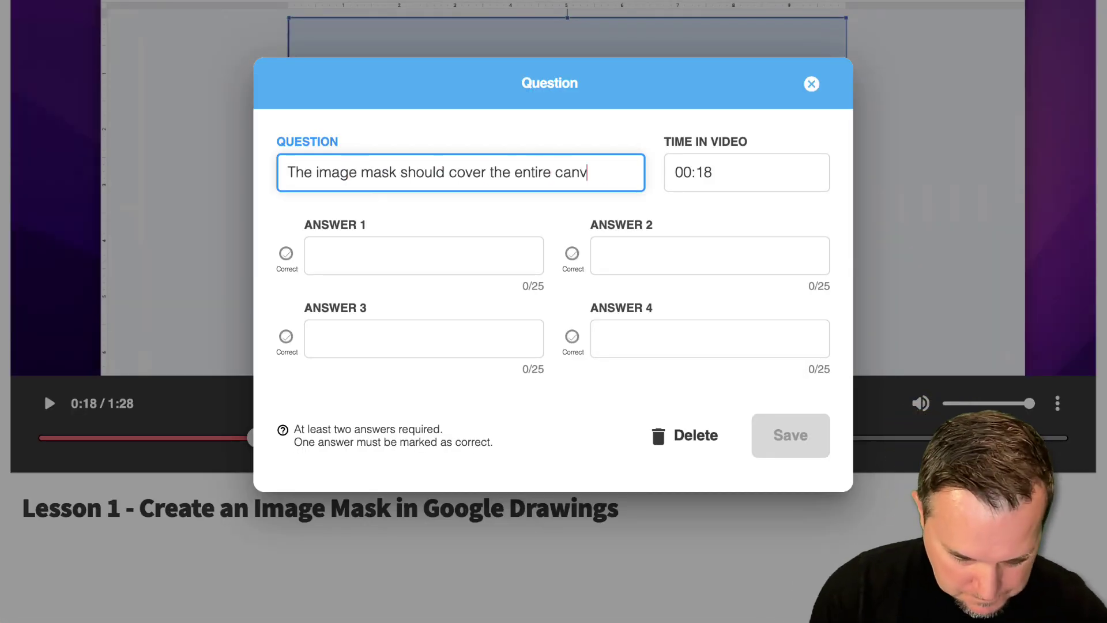
pyautogui.press('BackSpace')
pyautogui.press('BackSpace')
pyautogui.press('BackSpace')
pyautogui.write('lse)')
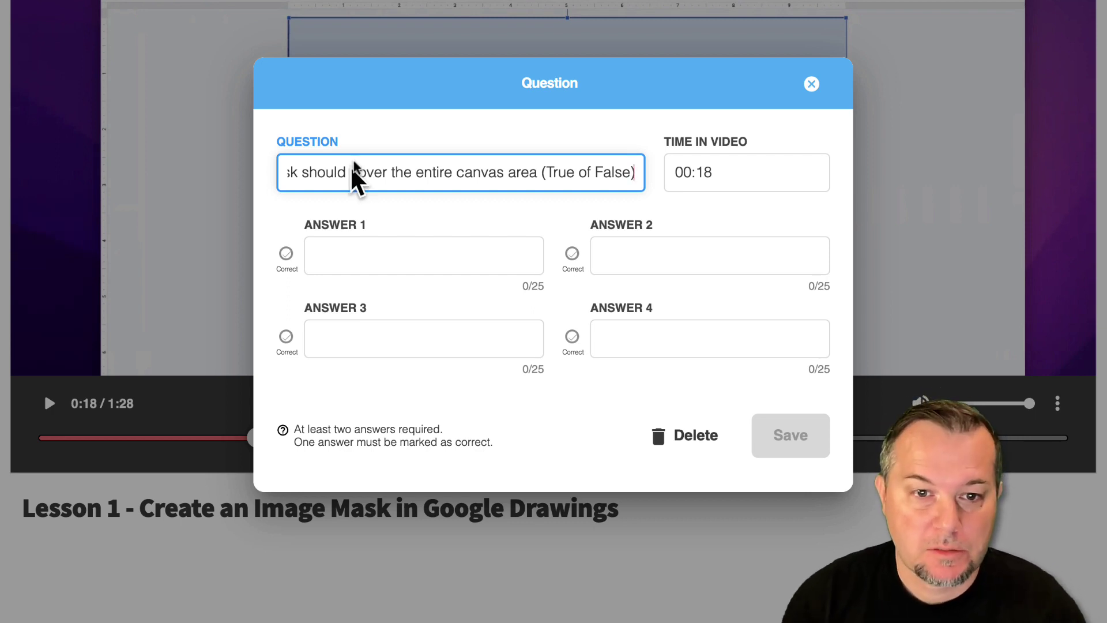
# Enter answers True and False, marking True as the correct one.
pyautogui.click(334, 252)
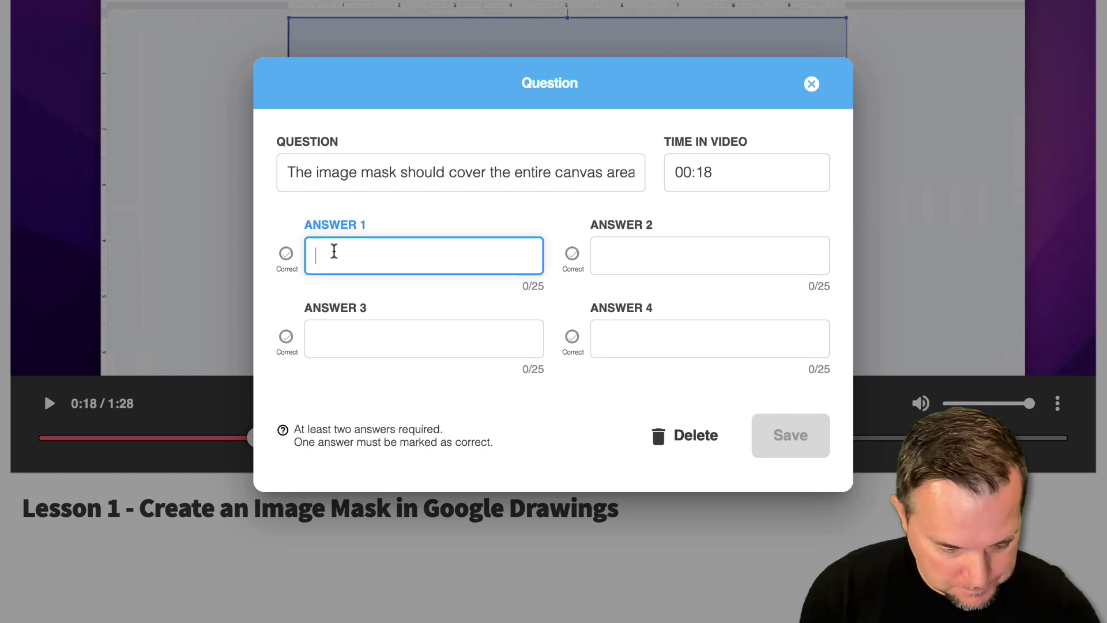
pyautogui.write('True')
pyautogui.click(644, 247)
pyautogui.write('False')
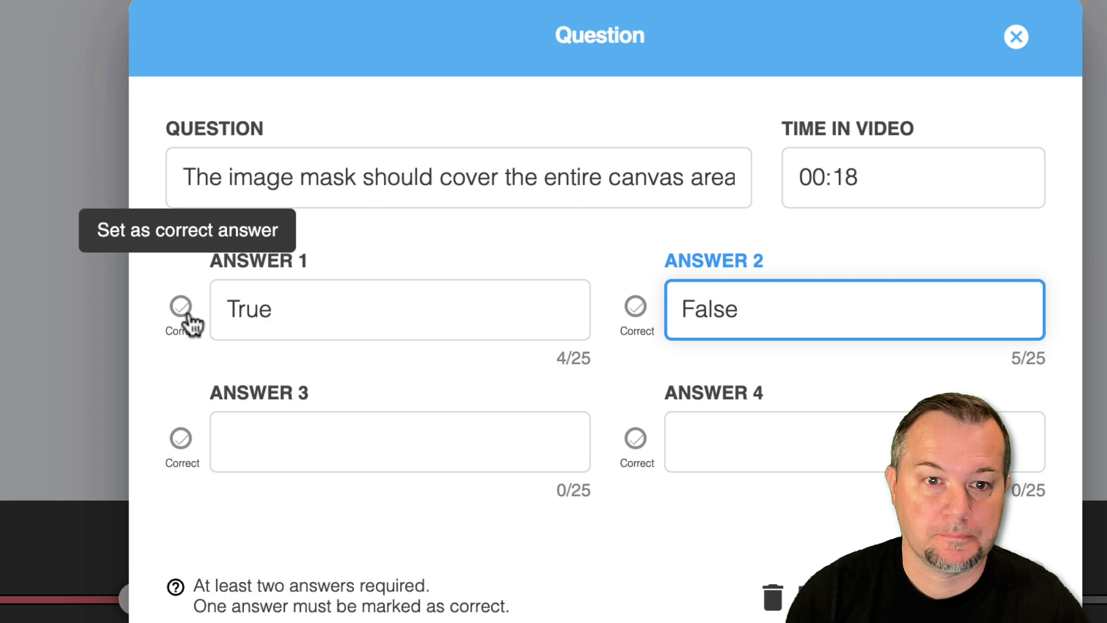
pyautogui.click(287, 255)
pyautogui.click(182, 309)
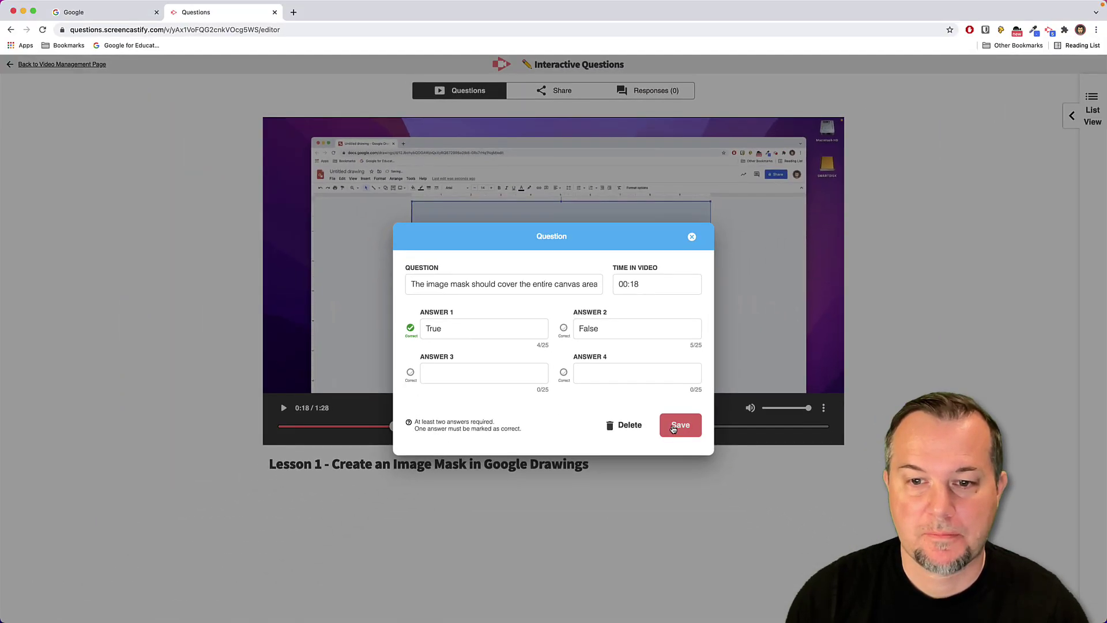
# Save the 00:18 question and copy the video's watch page link from the Share page.
pyautogui.click(976, 603)
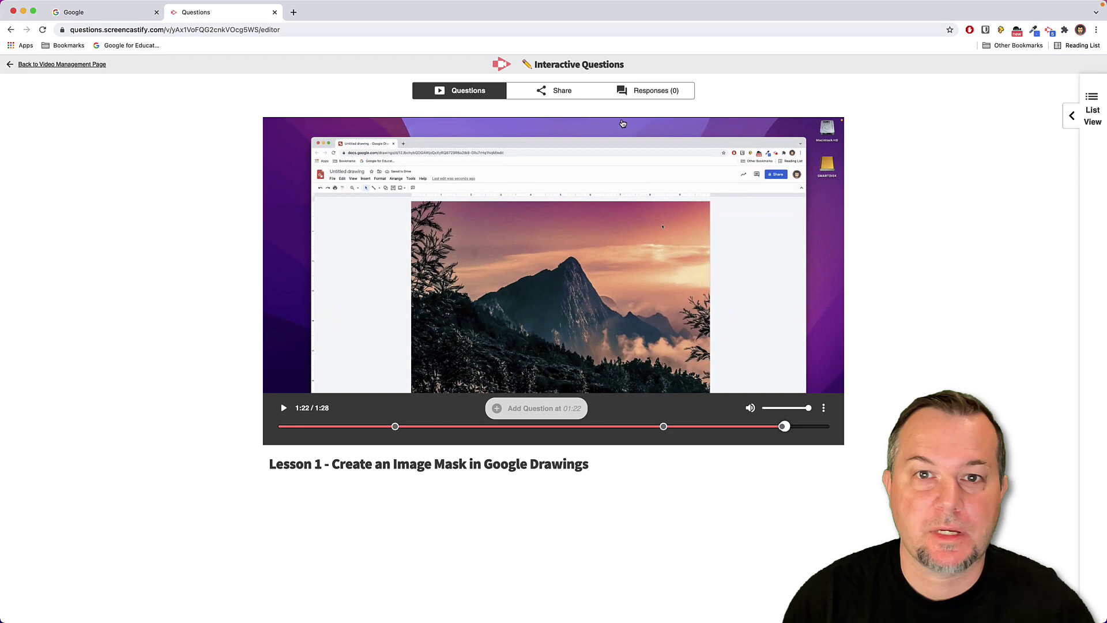
pyautogui.click(583, 91)
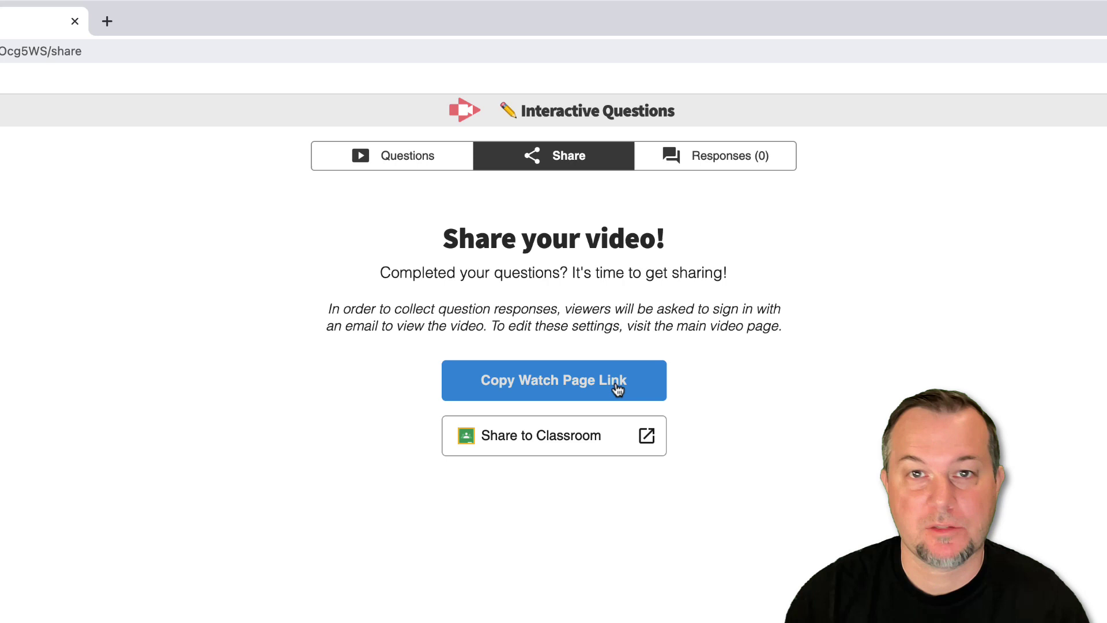
pyautogui.click(616, 383)
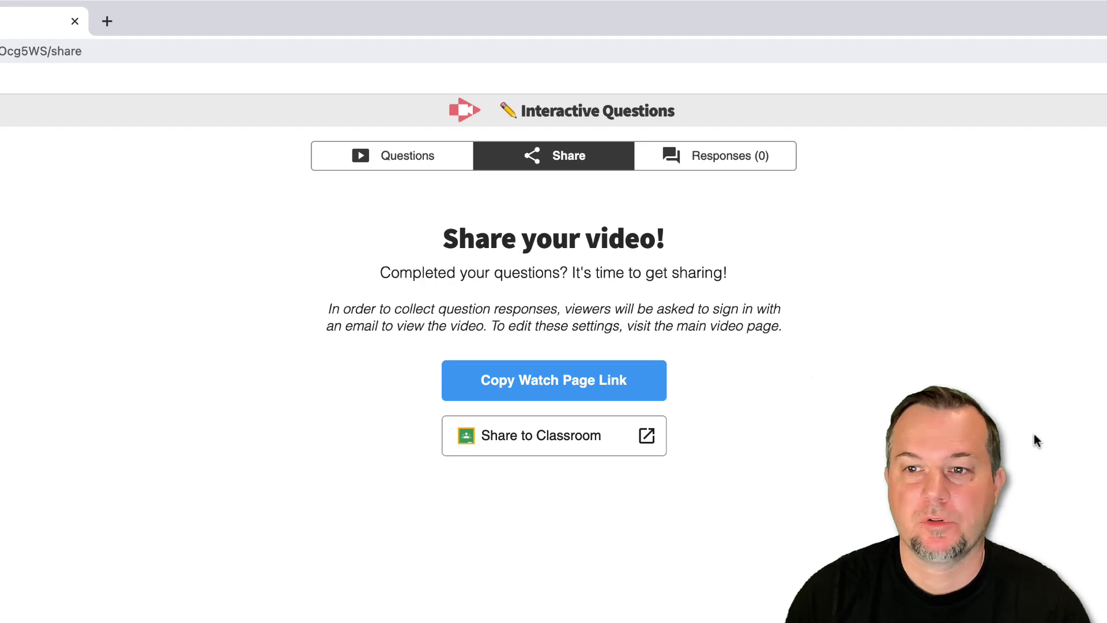
# Load the copied watch page link in a new window and sign in with a different Google account.
pyautogui.press('super+n')
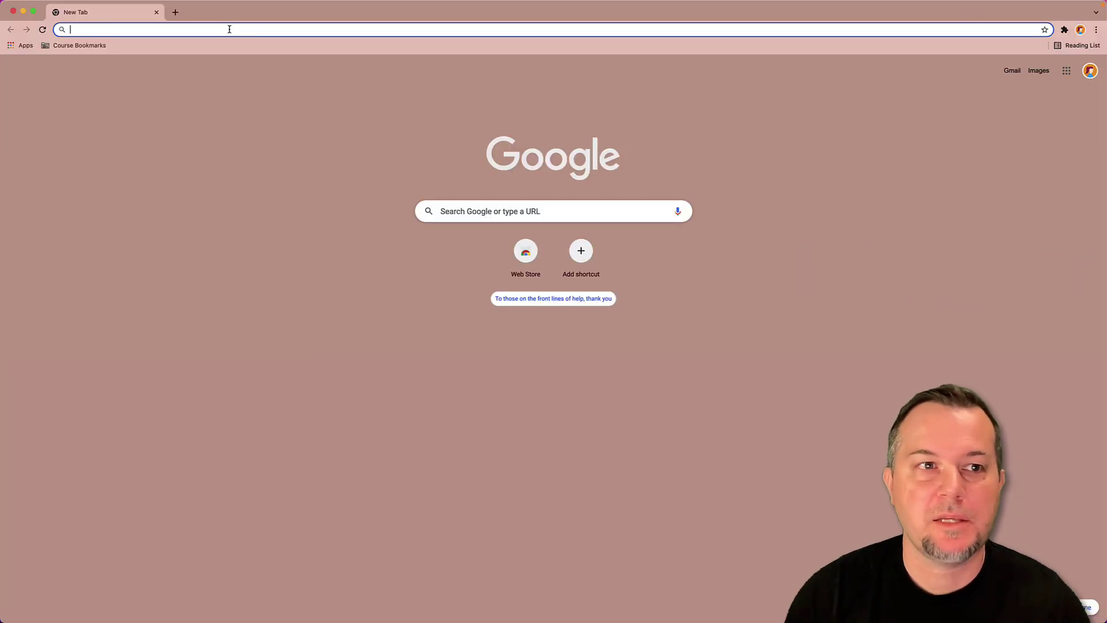
pyautogui.press('super+v')
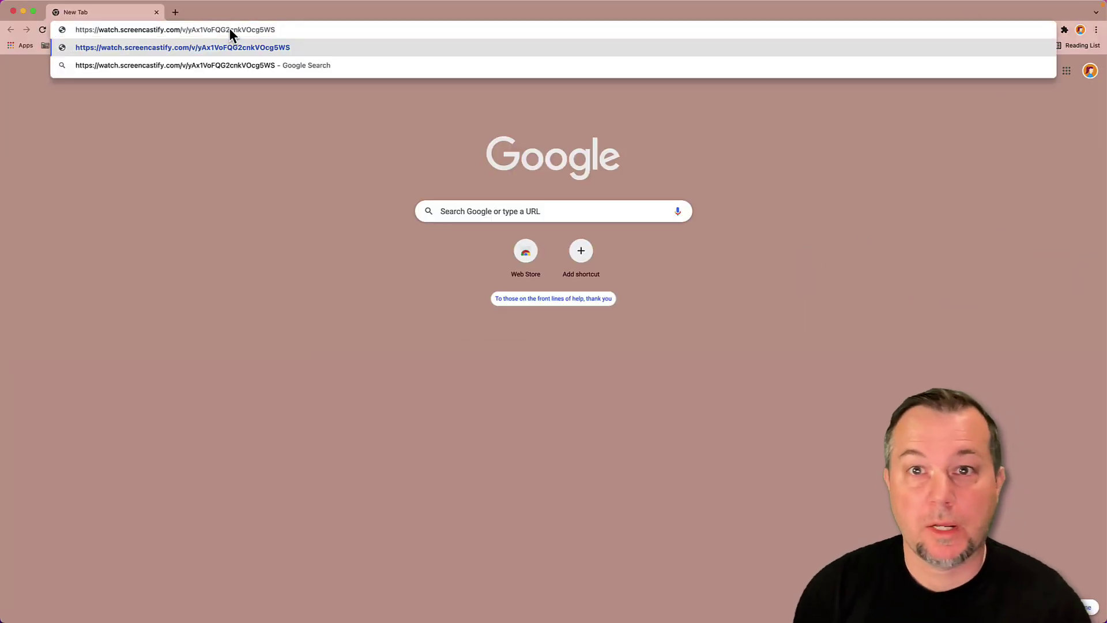
pyautogui.press('Return')
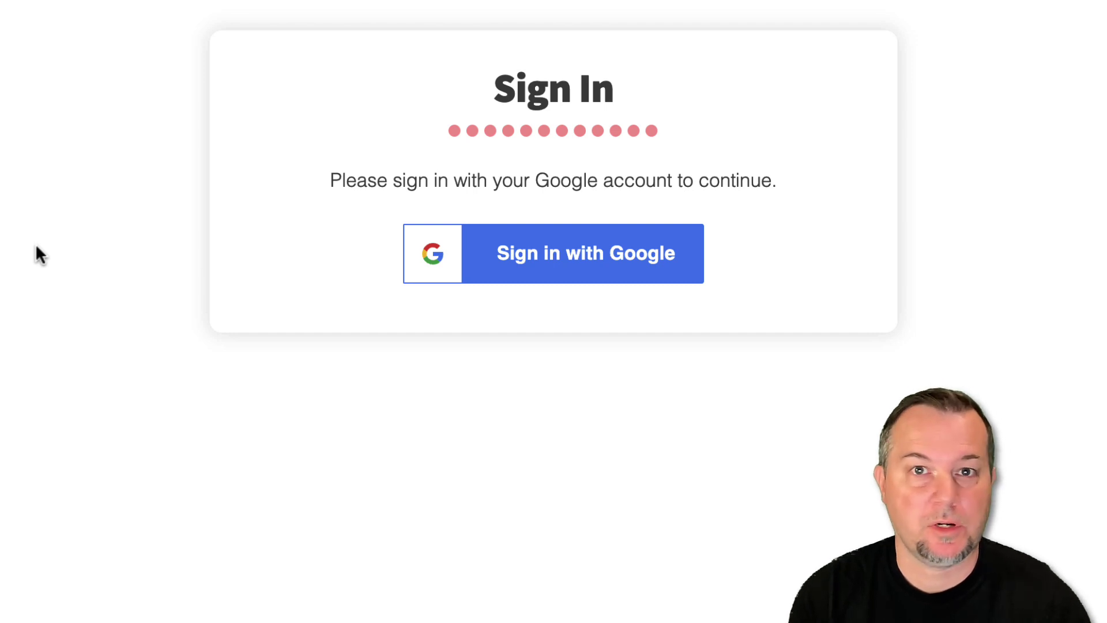
pyautogui.click(601, 279)
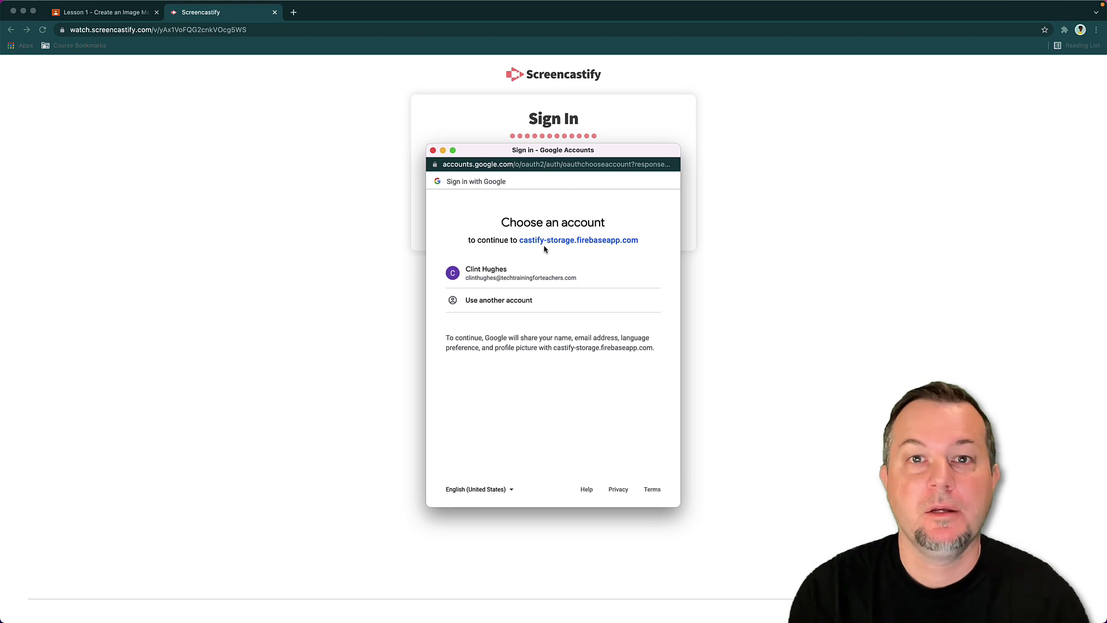
pyautogui.click(542, 274)
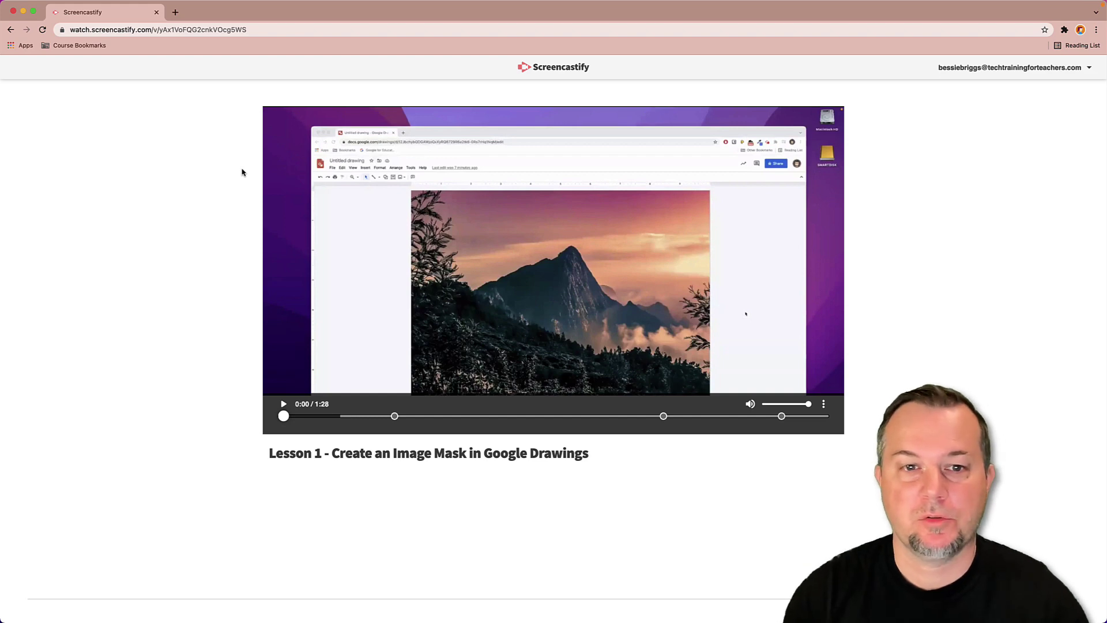
# Play the lesson, submit True for Question 1, and continue after it is marked correct.
pyautogui.click(284, 403)
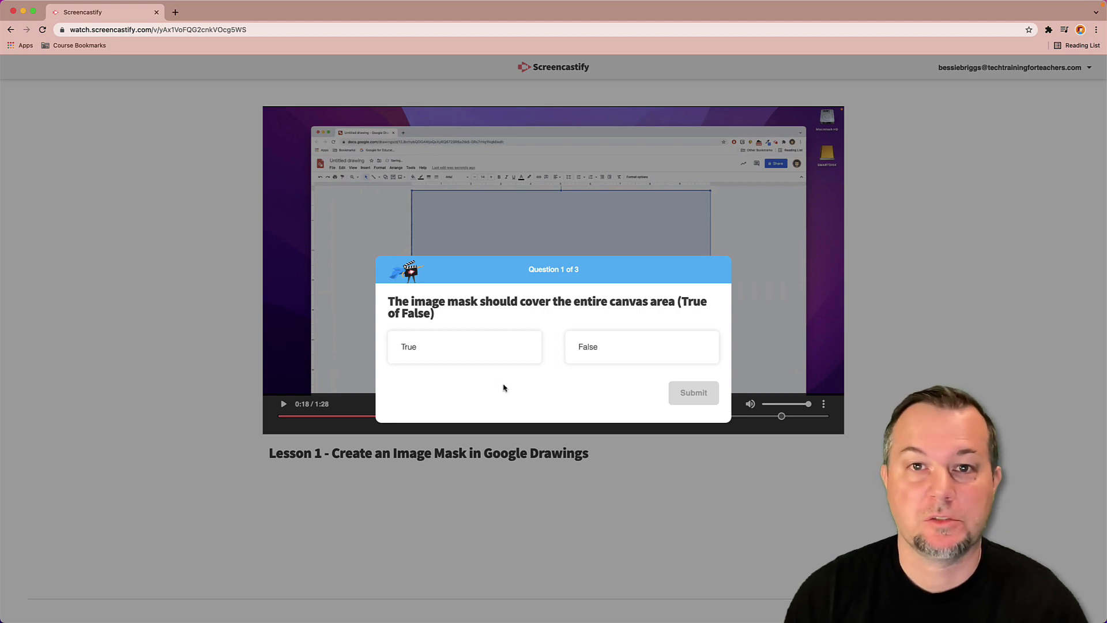
pyautogui.click(467, 347)
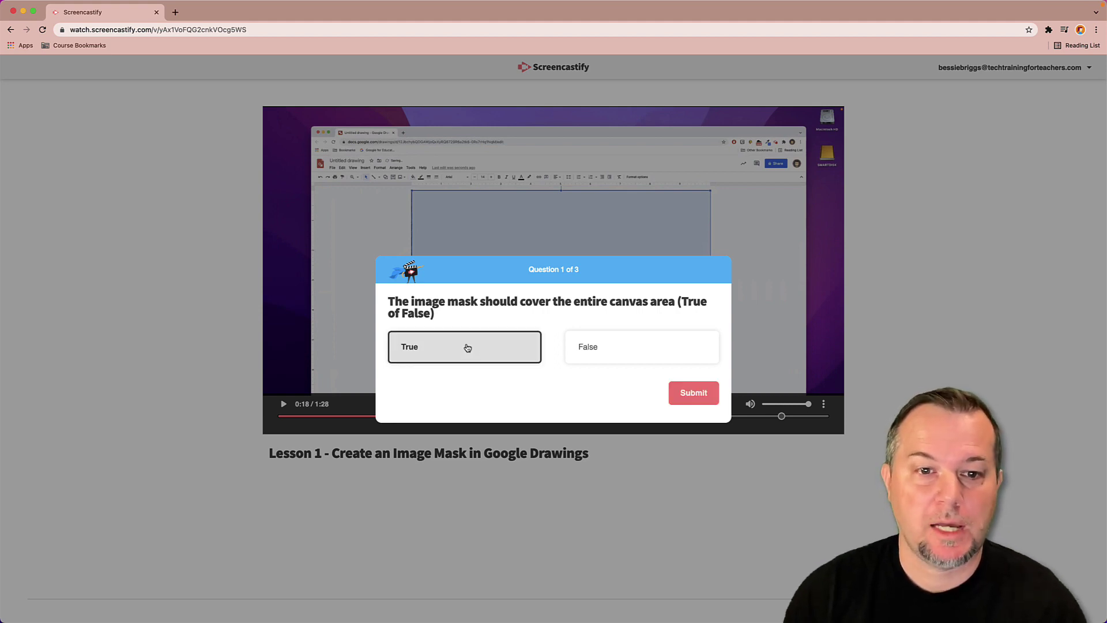
pyautogui.click(702, 400)
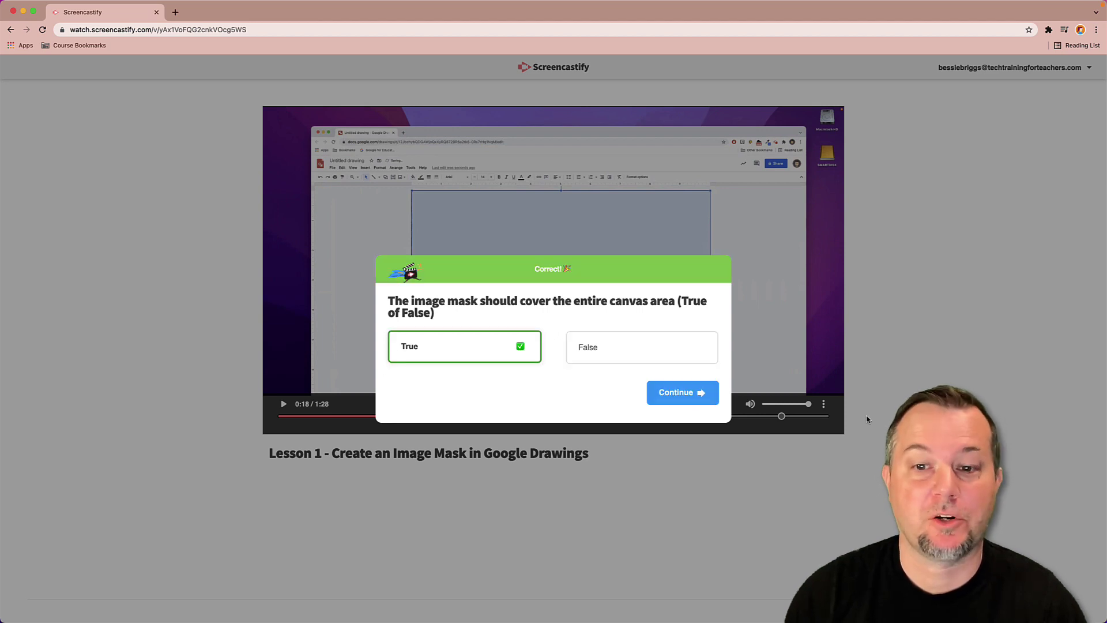
pyautogui.click(714, 401)
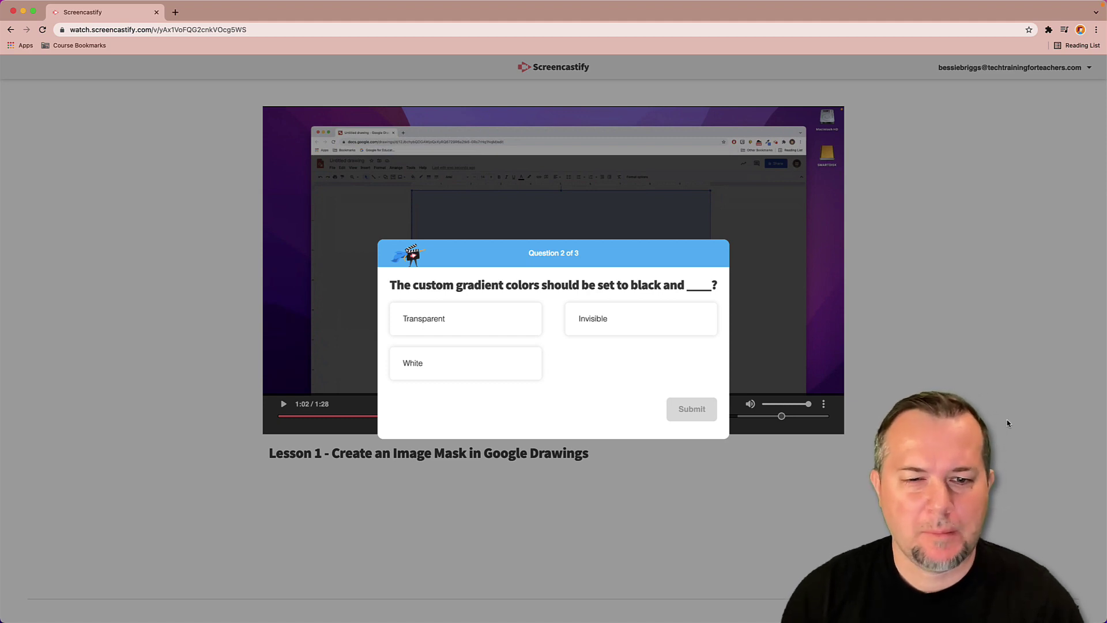
# Submit White for Question 2 and continue past the wrong-answer feedback showing Transparent.
pyautogui.click(486, 366)
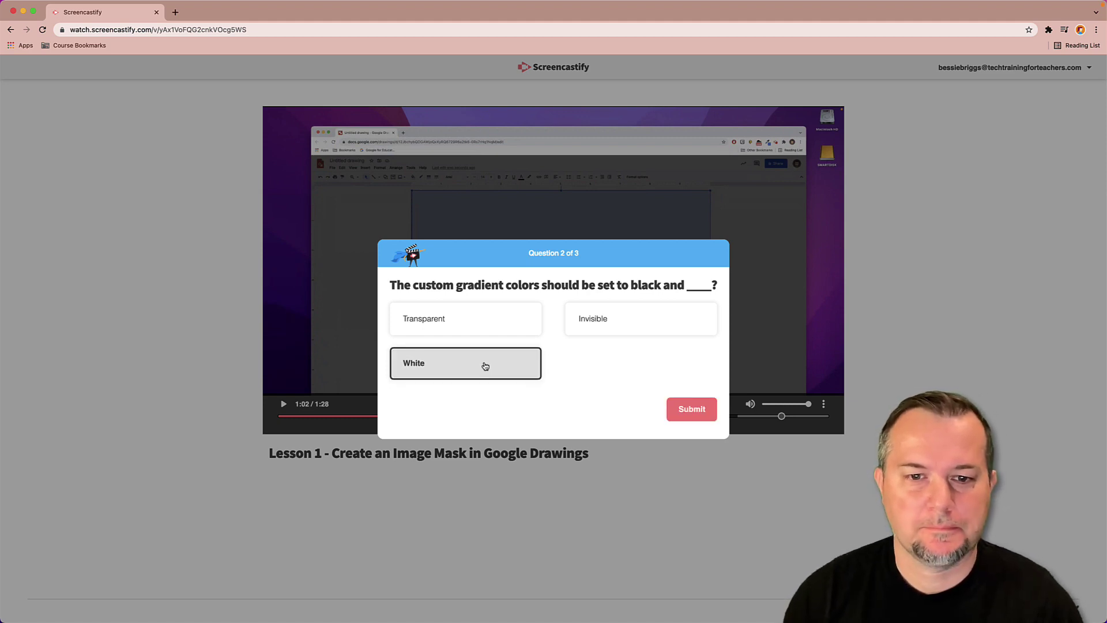
pyautogui.click(698, 413)
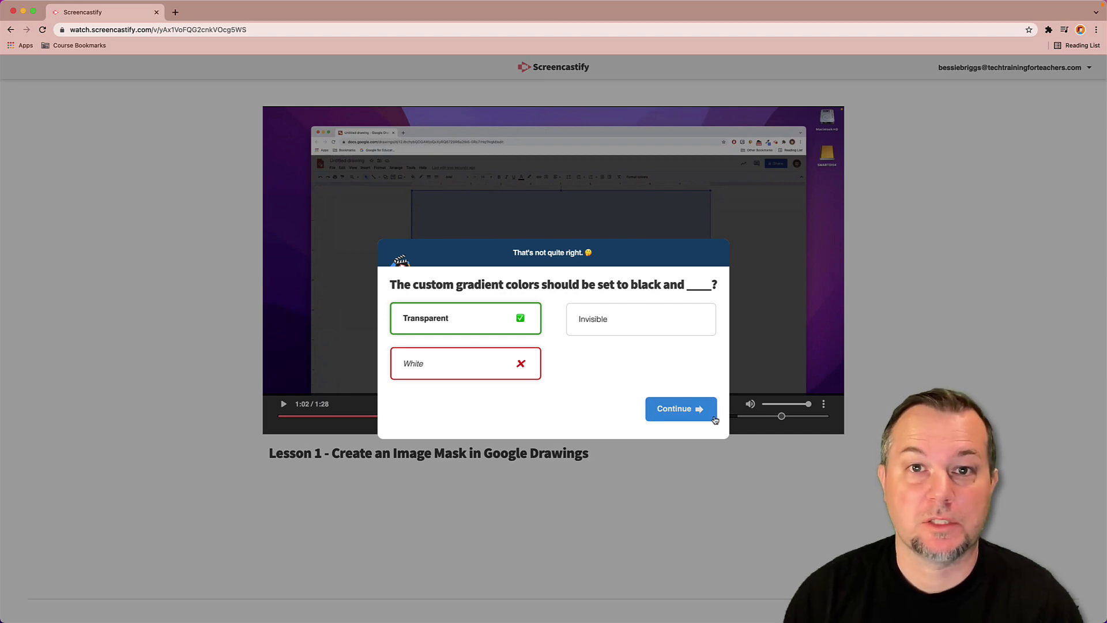
pyautogui.click(680, 409)
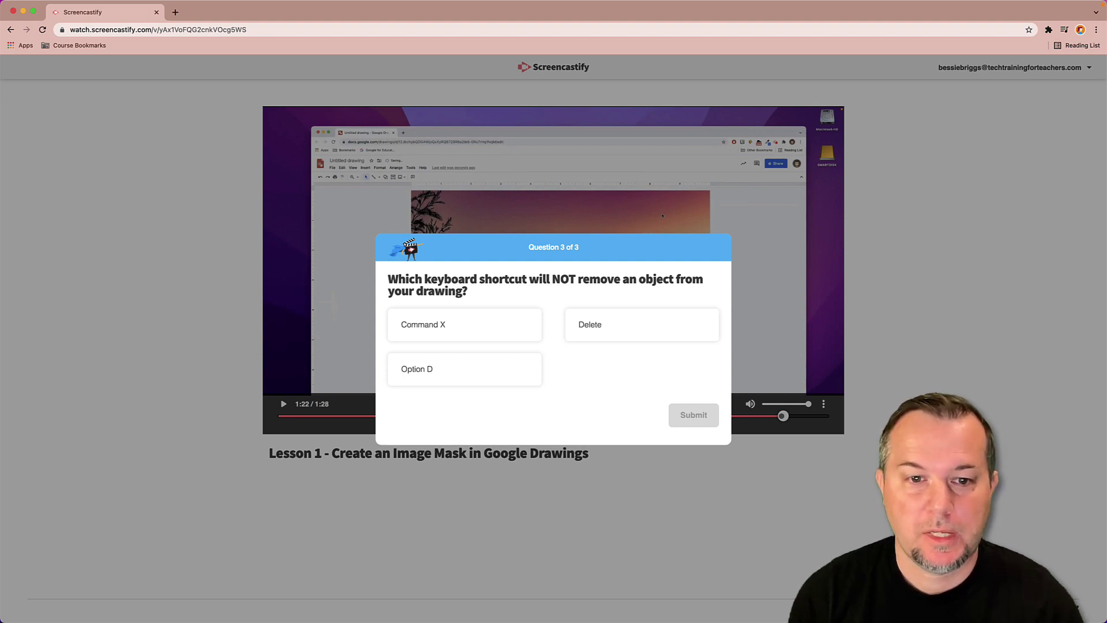
# Submit Option D for Question 3, continue the video, then pause it at 1:25.
pyautogui.click(462, 376)
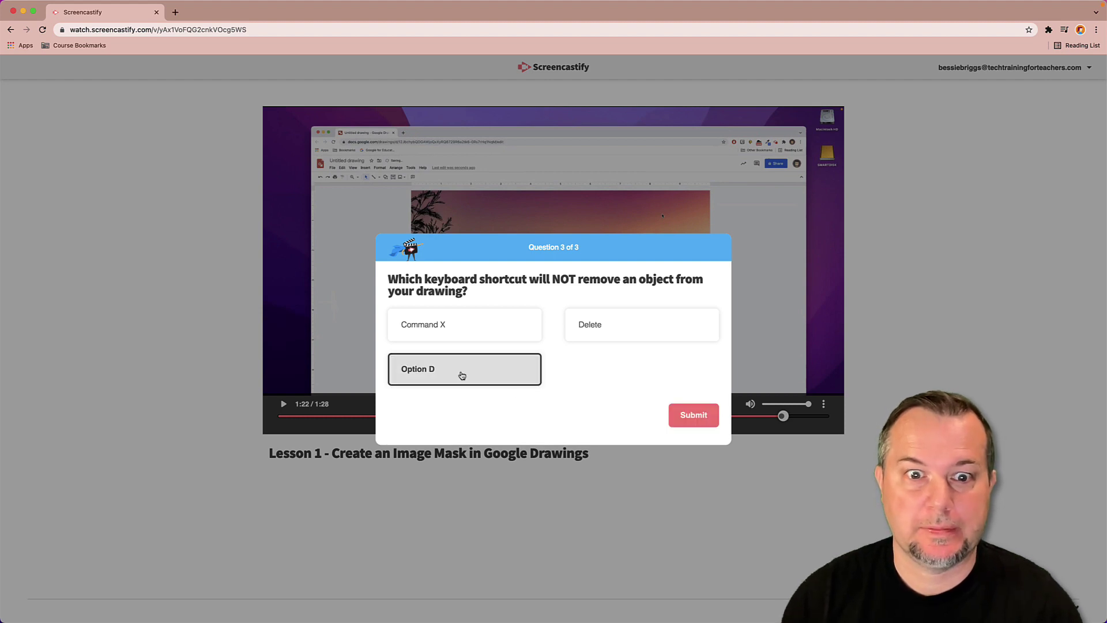
pyautogui.click(711, 423)
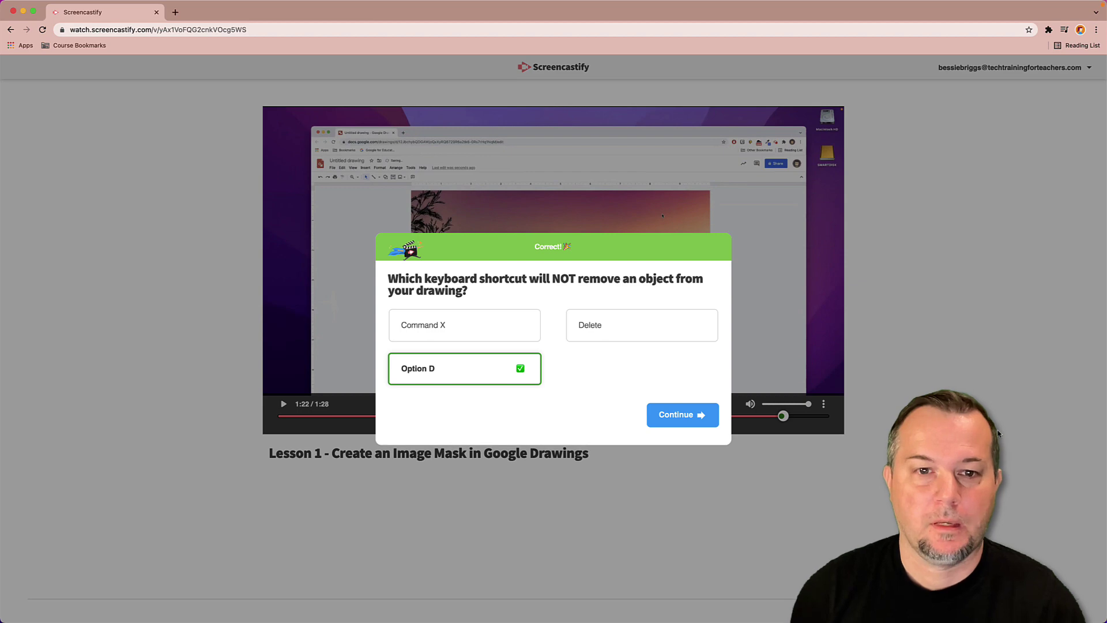
pyautogui.click(708, 426)
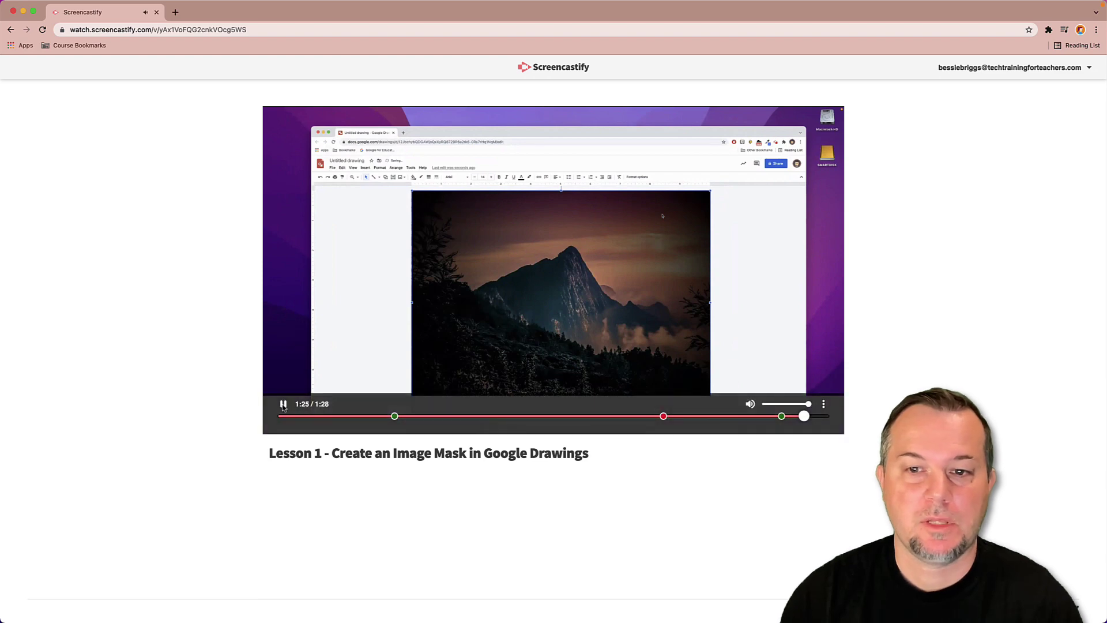
pyautogui.click(283, 405)
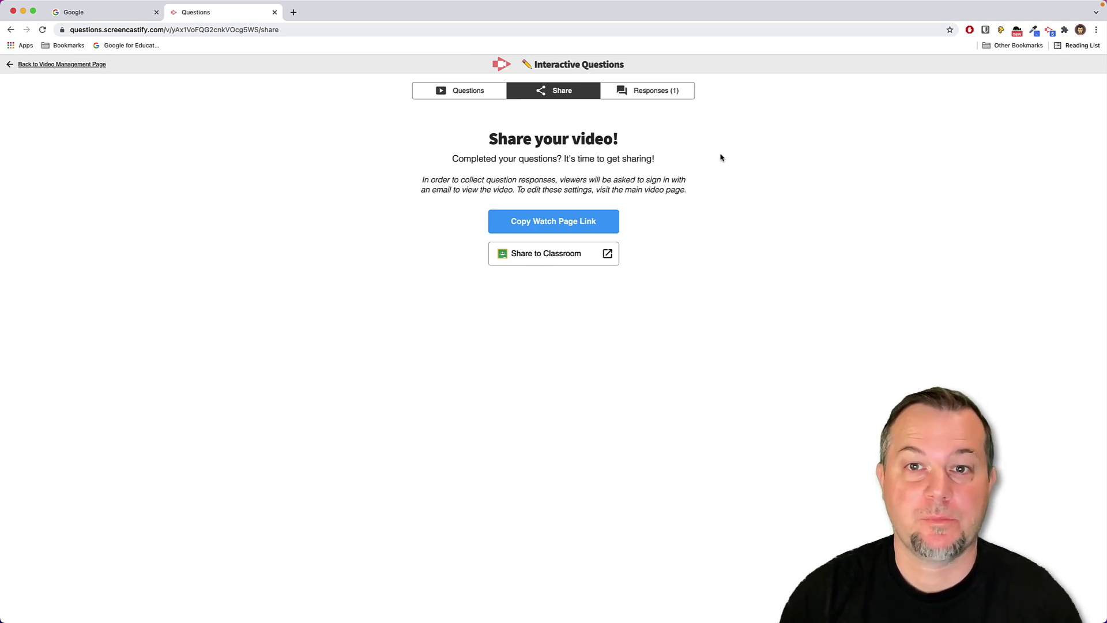
# Open the Responses (1) tab and check the Students and Questions views of the results.
pyautogui.click(643, 95)
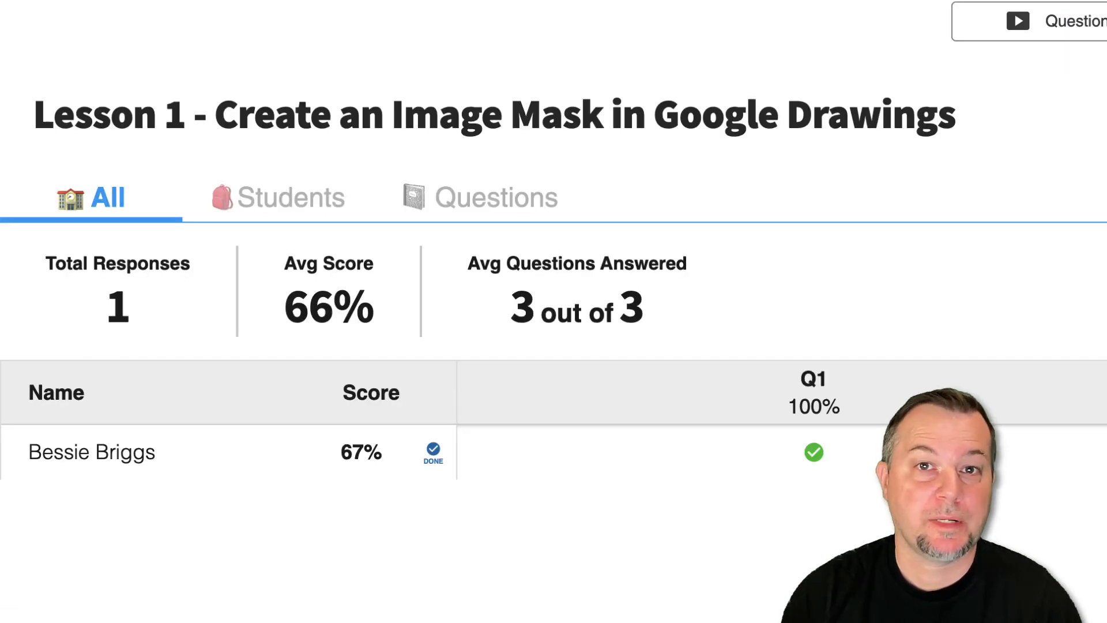
pyautogui.click(327, 196)
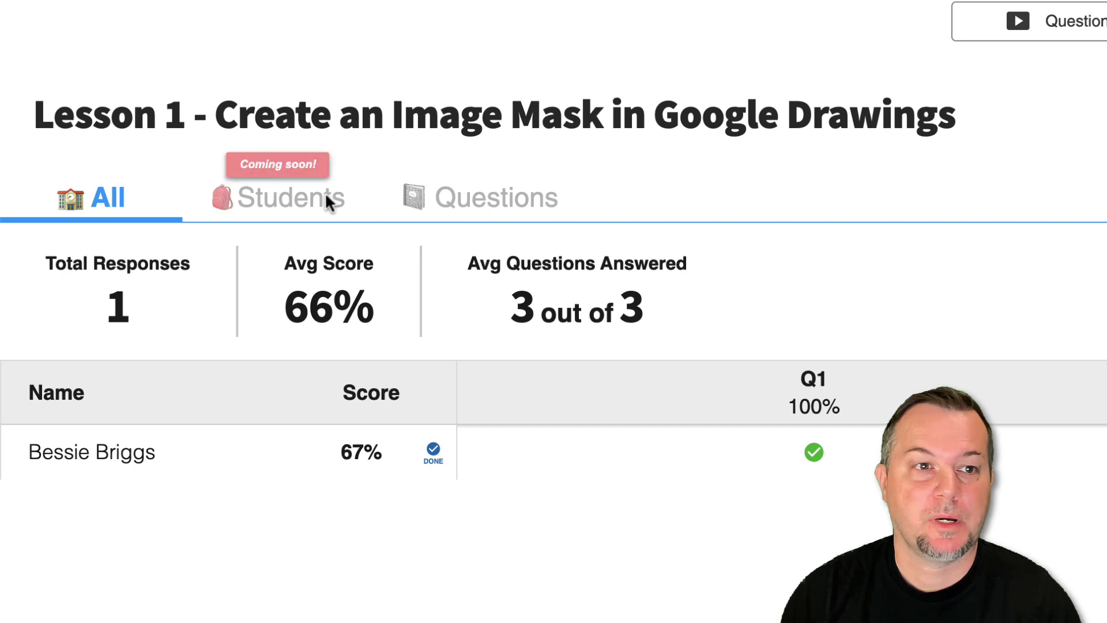
pyautogui.click(314, 194)
pyautogui.click(505, 203)
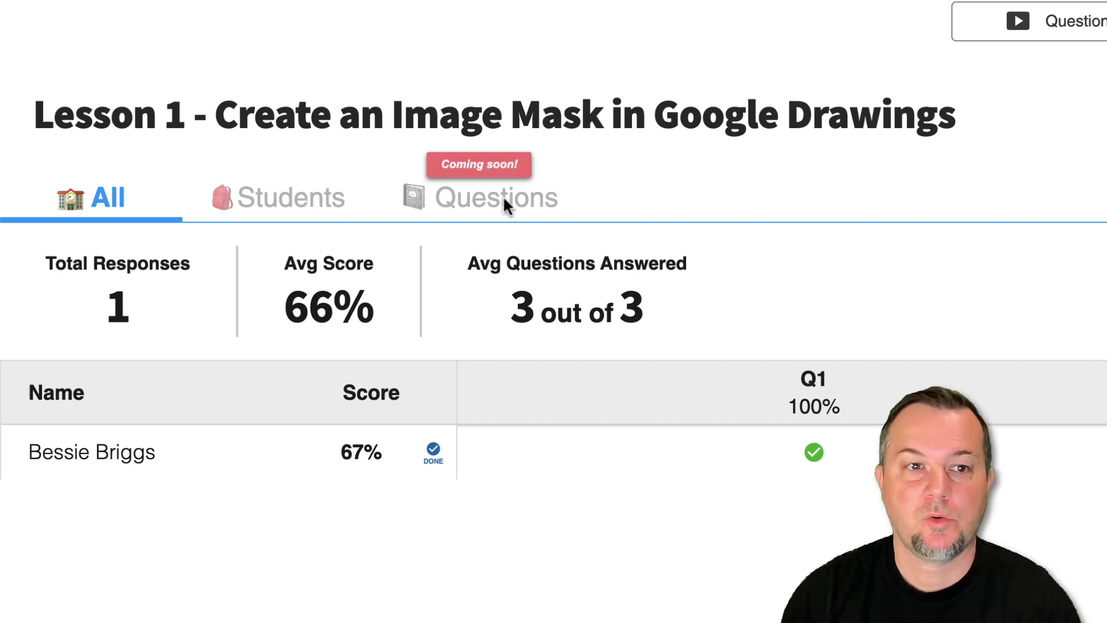